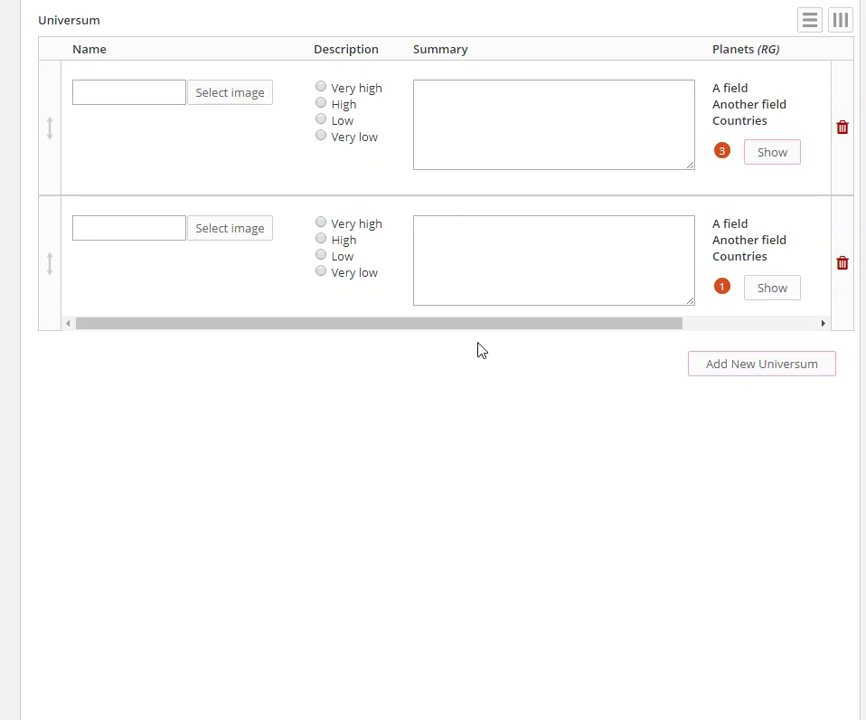
mouse_move(490, 332)
left_mouse_down()
mouse_move(622, 328)
mouse_move(435, 329)
left_mouse_up()
Switch Universum to the collapsed list layout, then expand, collapse and re-expand Universum 1.
left_click(452, 95)
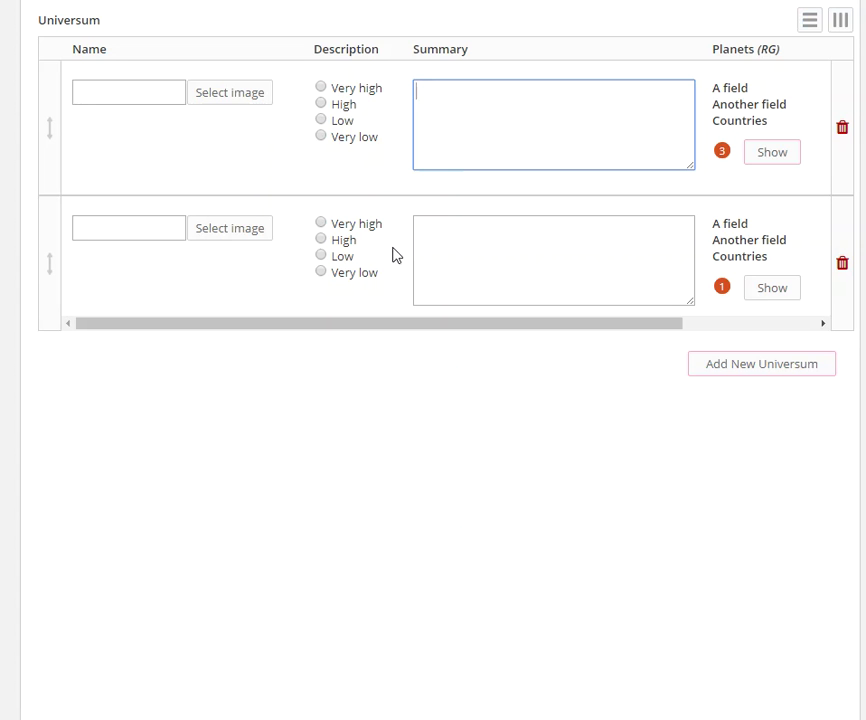
scroll(365, 328, "right", 2)
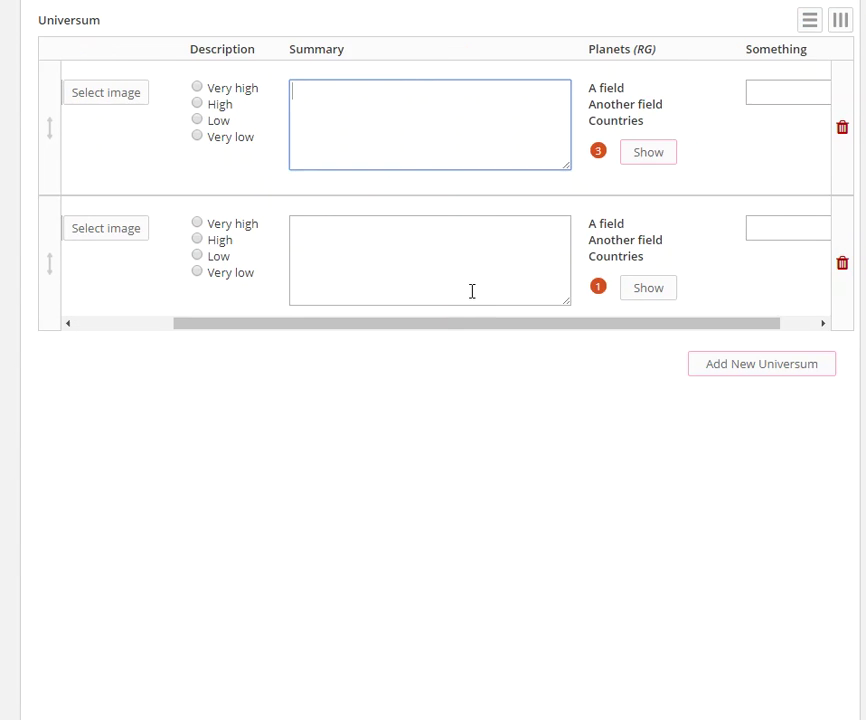
scroll(427, 332, "left", 2)
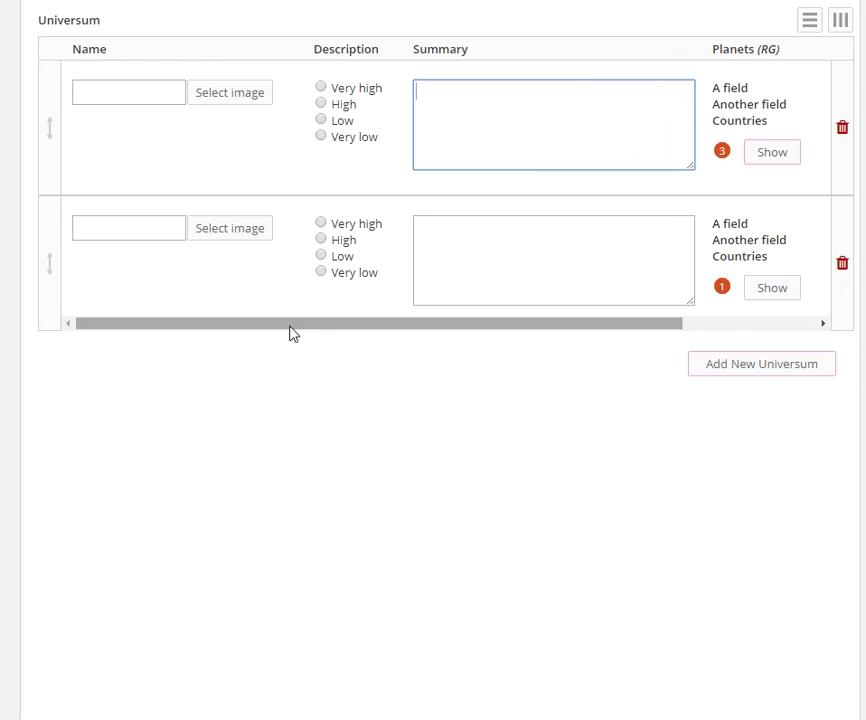
left_click(840, 22)
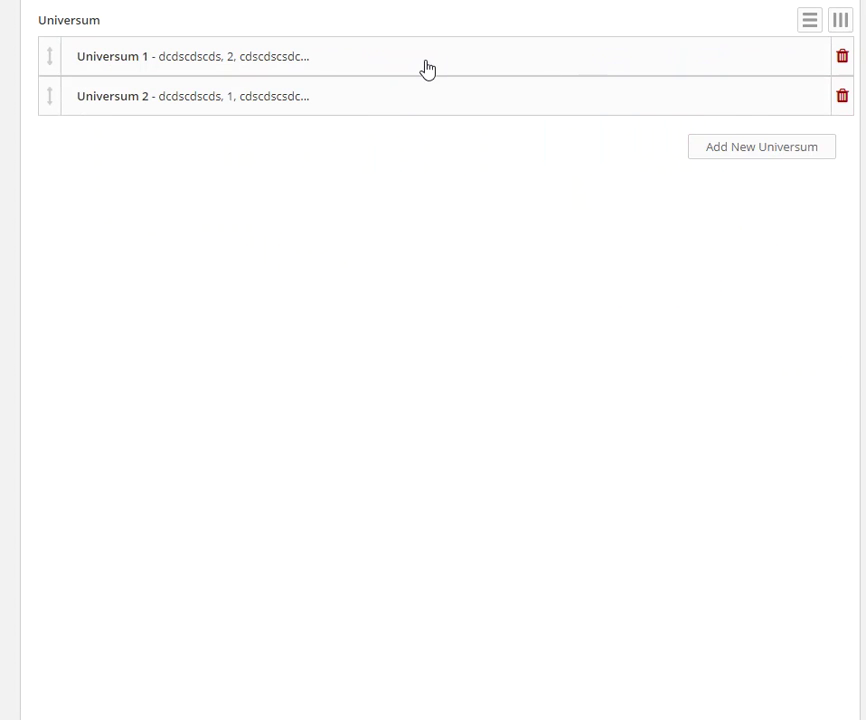
left_click(281, 68)
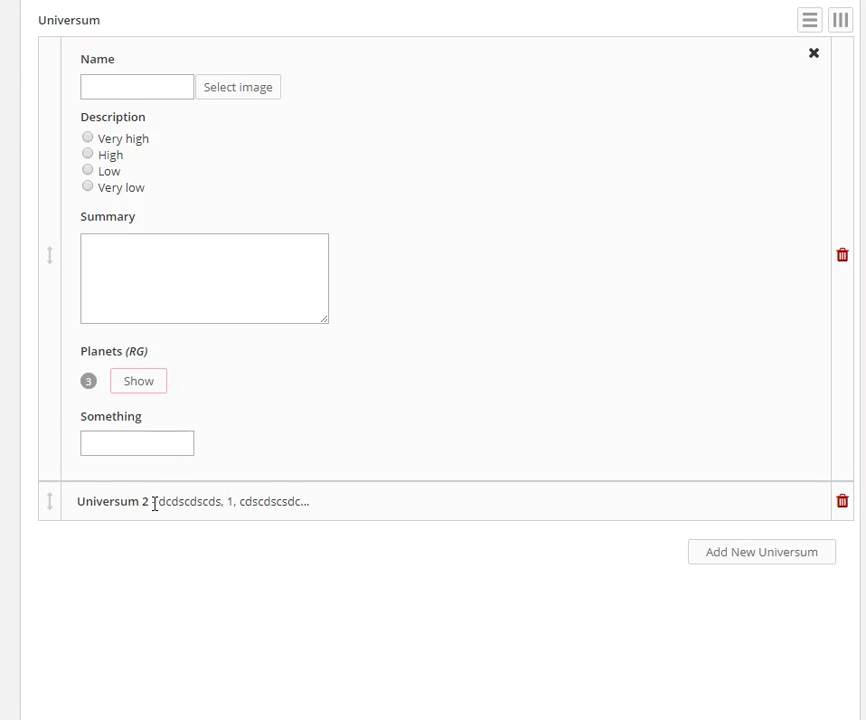
left_click(814, 54)
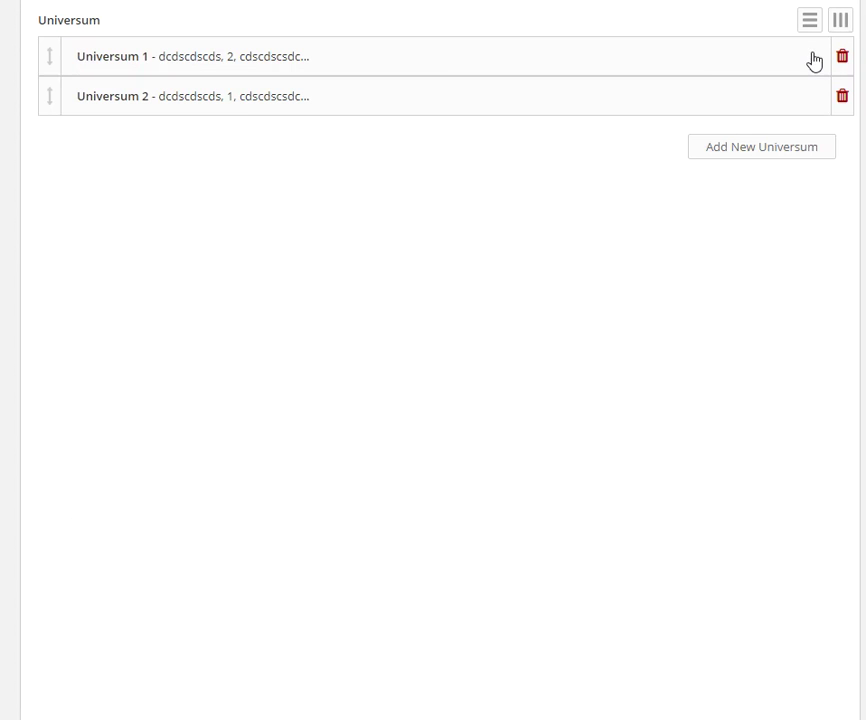
left_click(322, 58)
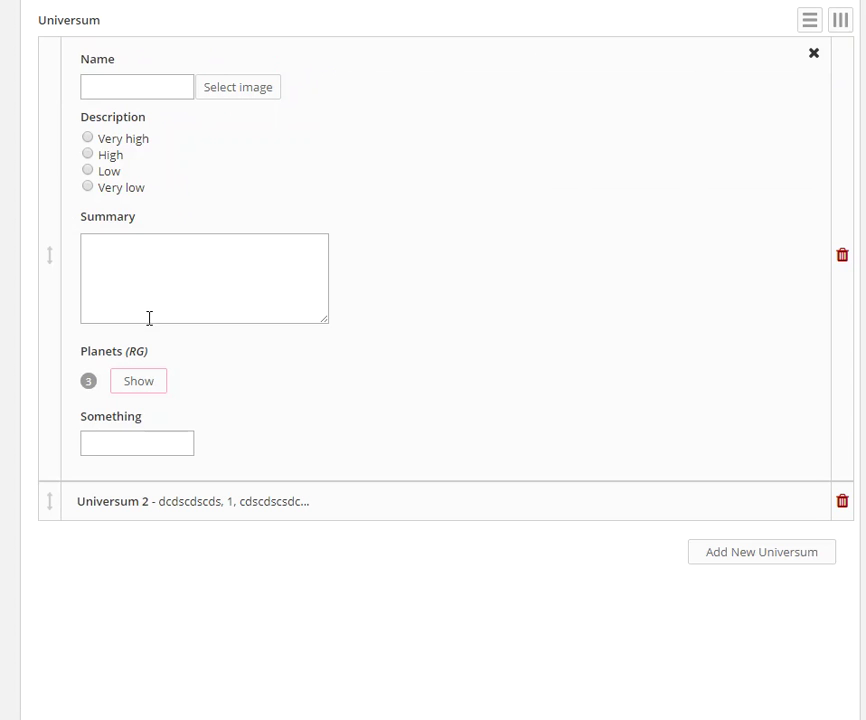
Show Universum 1's Planets, expand Planet 1, then show its States and expand State 1.
left_click(140, 385)
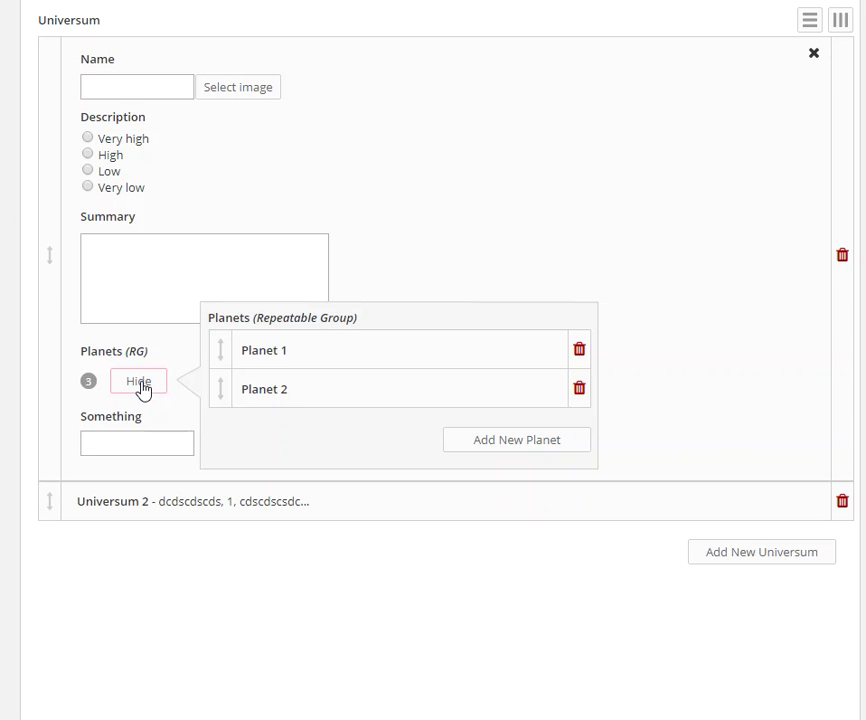
left_click(317, 361)
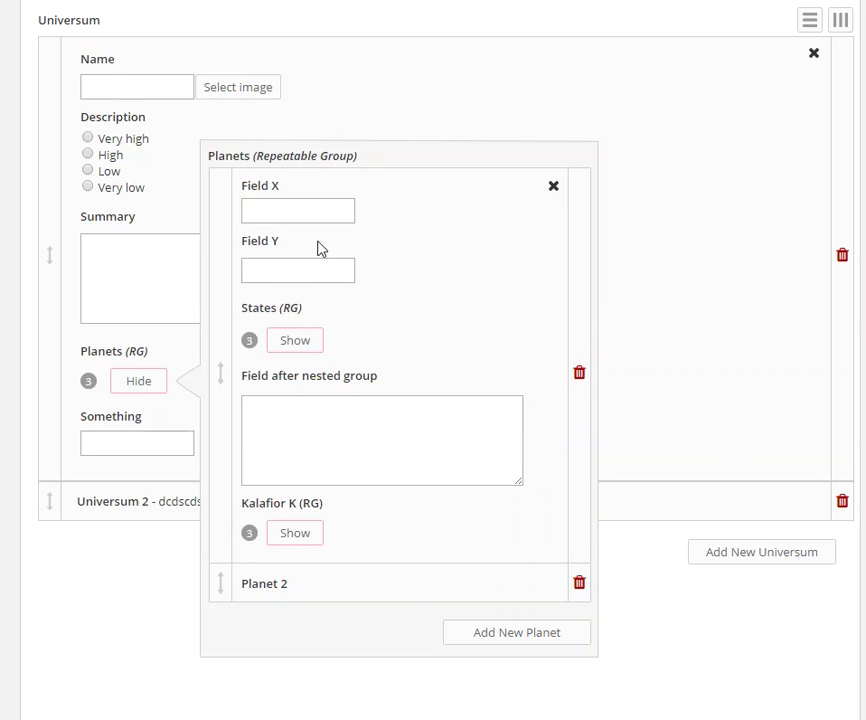
left_click(298, 350)
left_click(461, 320)
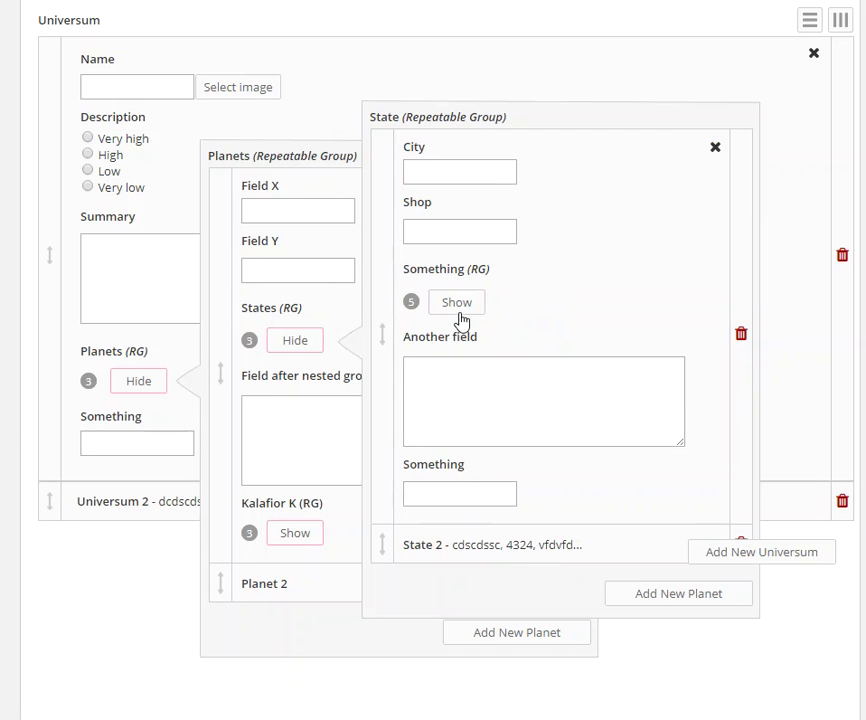